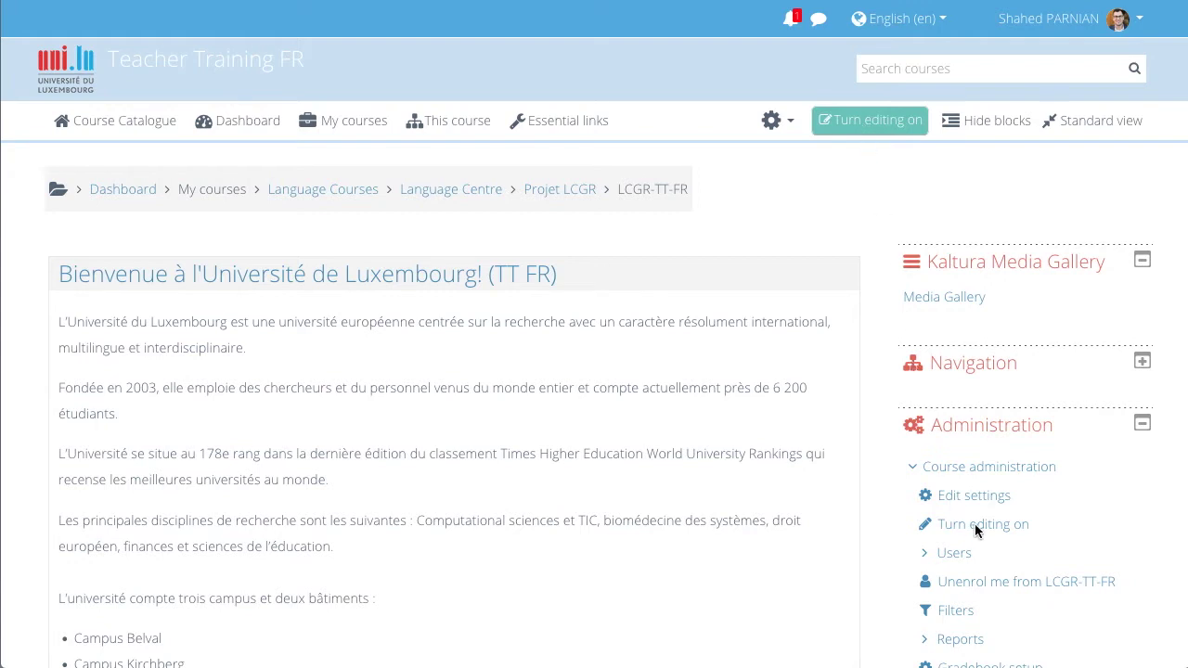
Step: Turn editing on for the LCGR-TT-FR course and scroll down to the Activities section
click(860, 130)
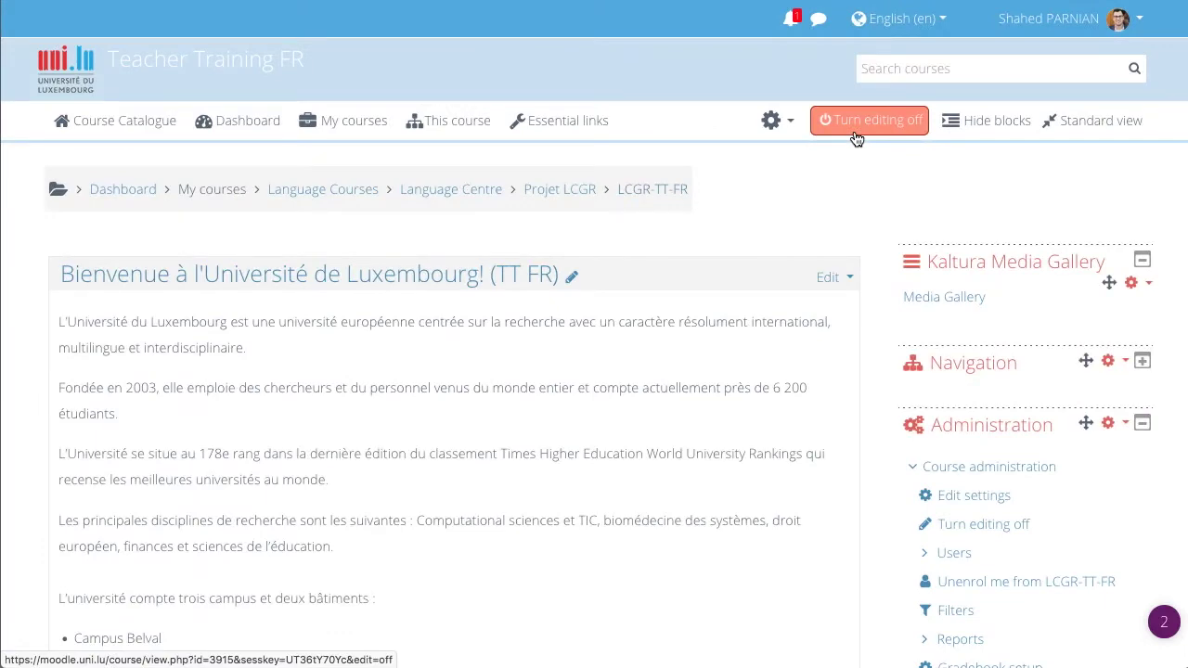
scroll(858, 212, down, 20)
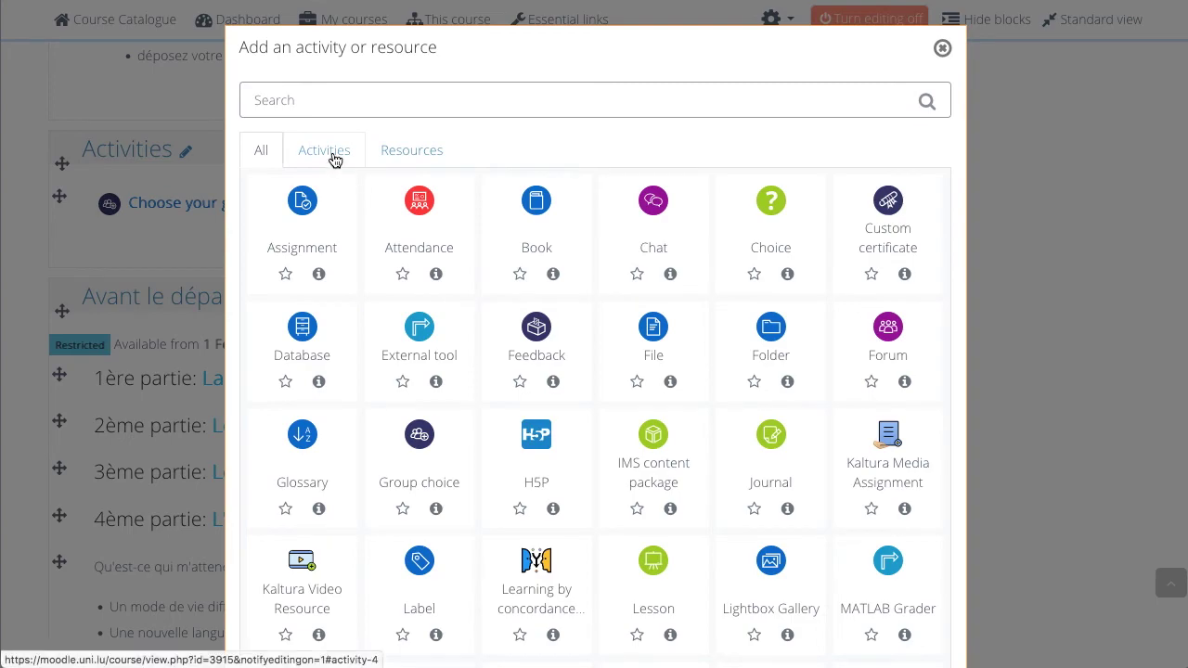
Step: Filter the activity chooser to Activities and show the Choice activity's description
click(332, 154)
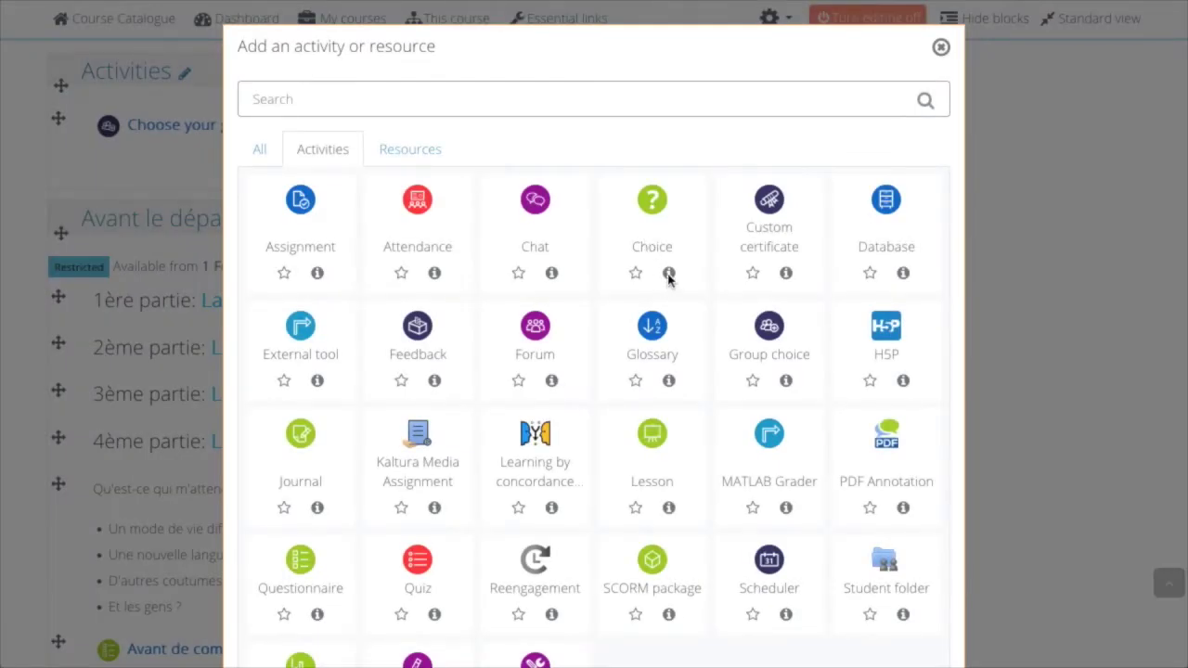
click(669, 275)
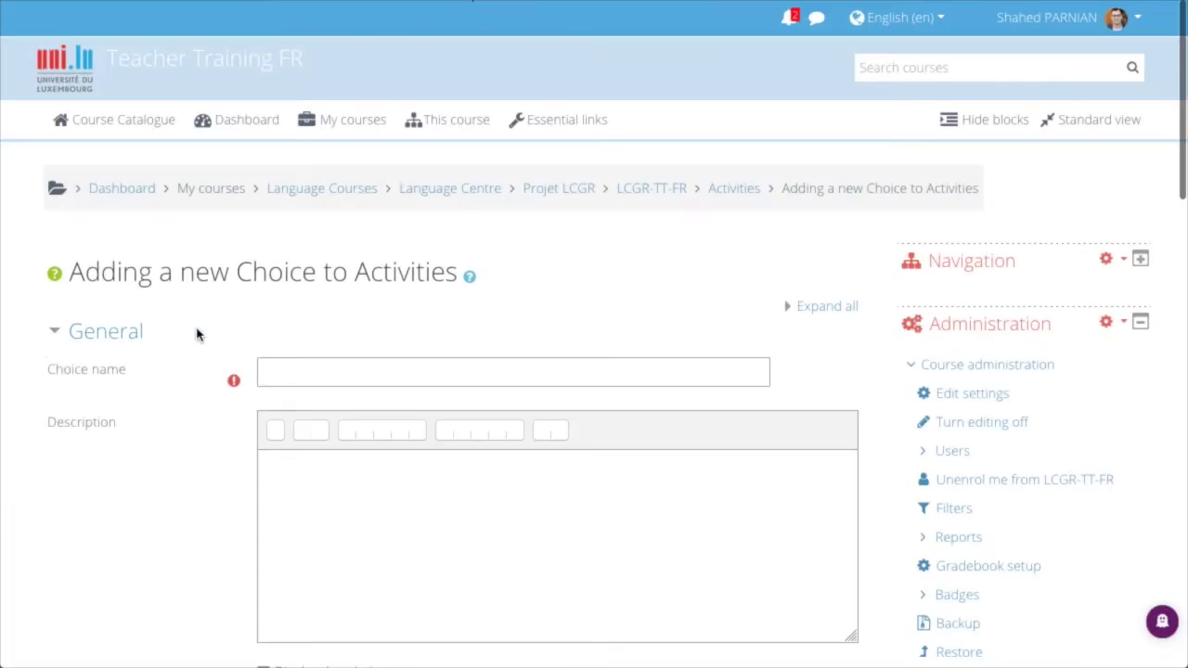
Step: Paste the placeholder Choice name and the two-paragraph on-campus-week description into the form
scroll(237, 337, down, 2)
click(291, 299)
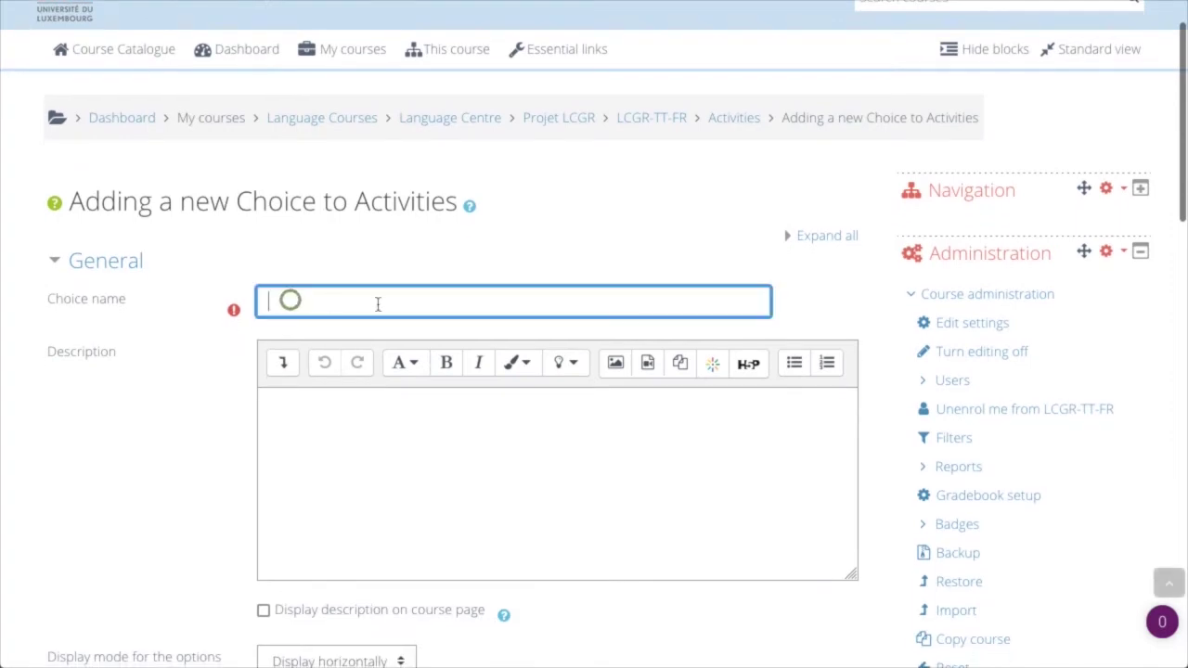
text([ enter meaningful activity name here ])
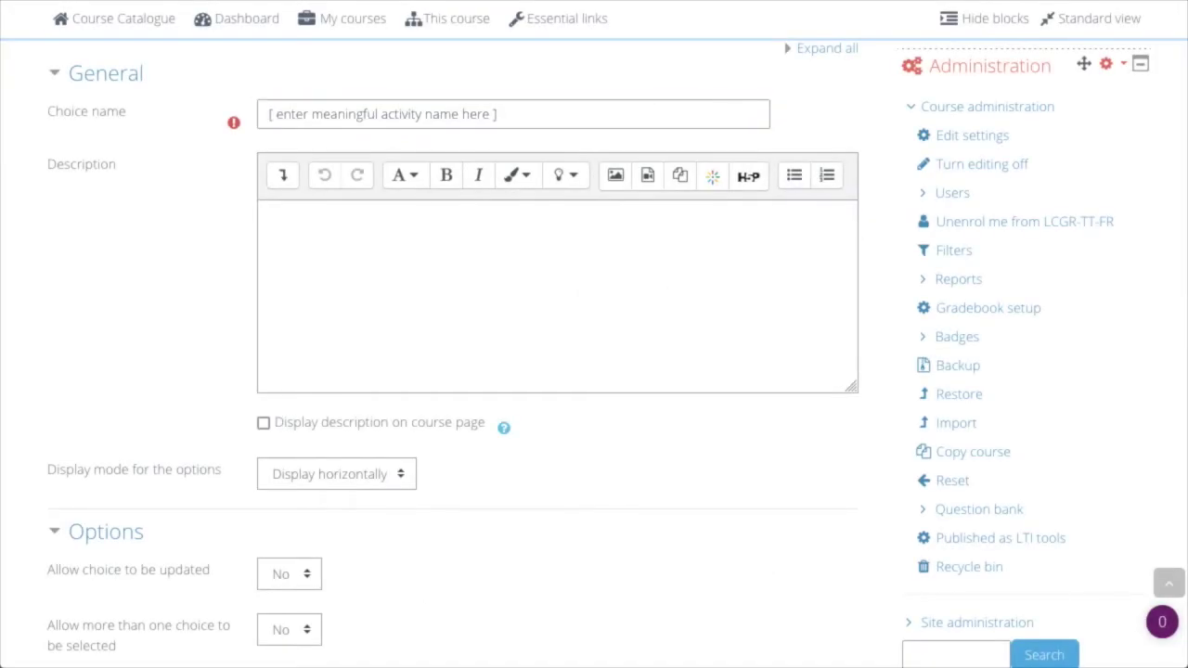
click(463, 295)
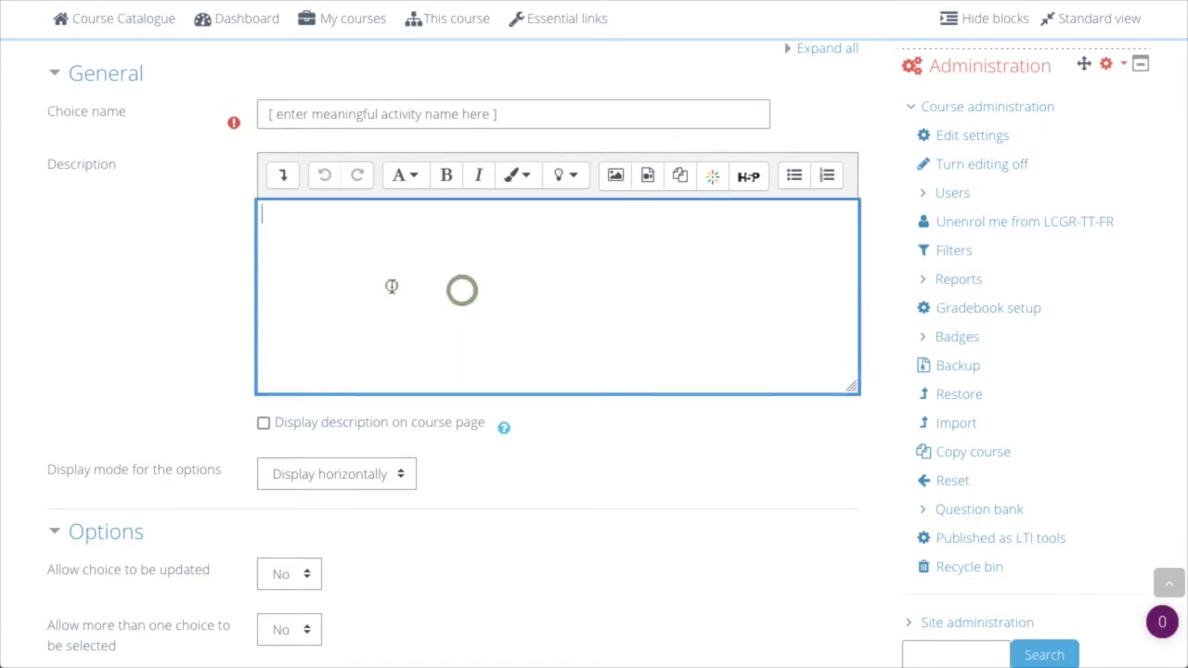
text(Please choose the week in which you will be on campus for hybrid courses. You will only be able to choose one group. Your instructor(s) will provide information about the alternating group mode implemented in this course.  You can update your choice until 23:55 on Sunday, 3 October 2021, and as long as their are spots available in different groups.)
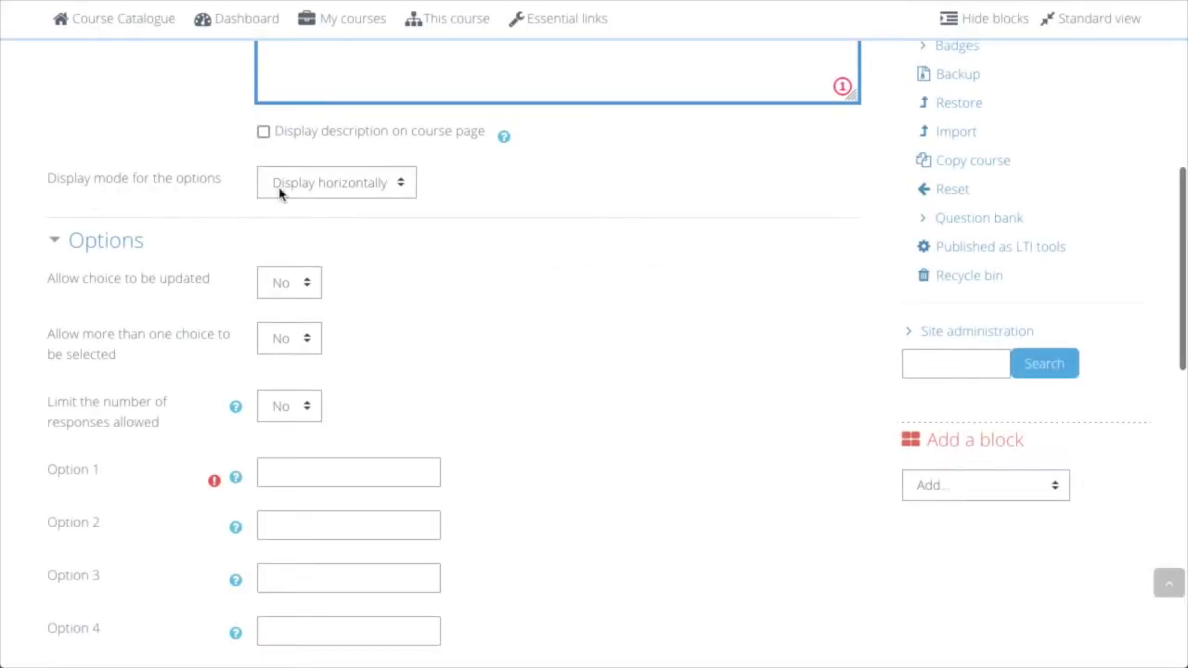
click(376, 191)
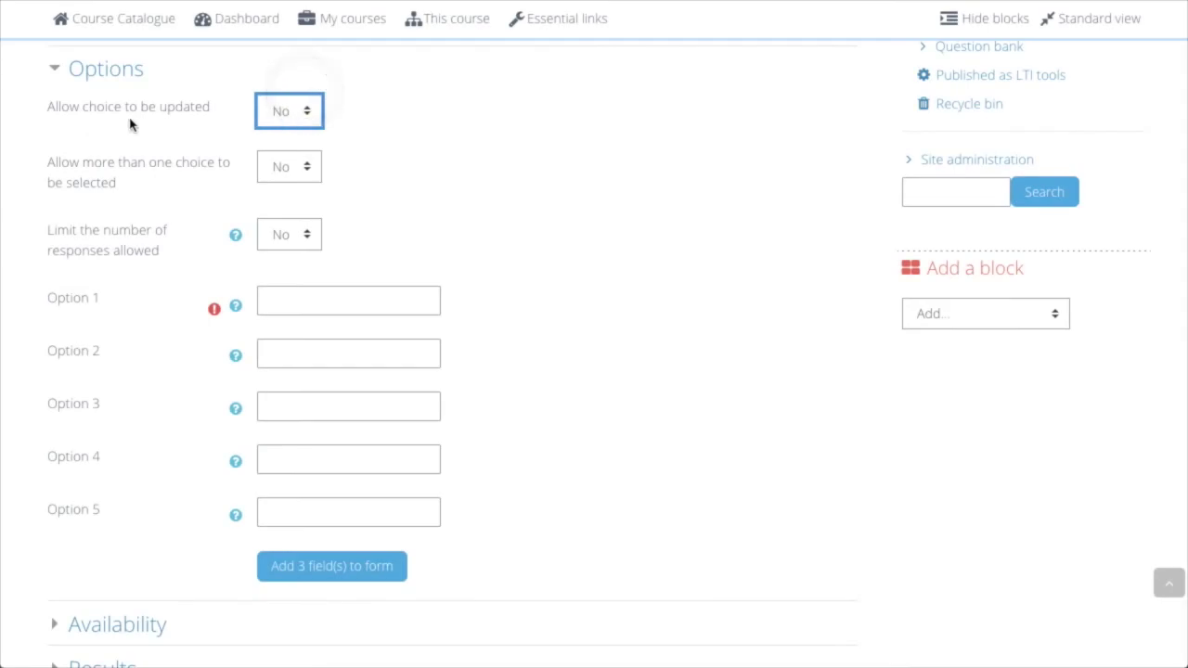
Step: Set 'Allow choice to be updated' and 'Limit the number of responses allowed' both to Yes
click(286, 114)
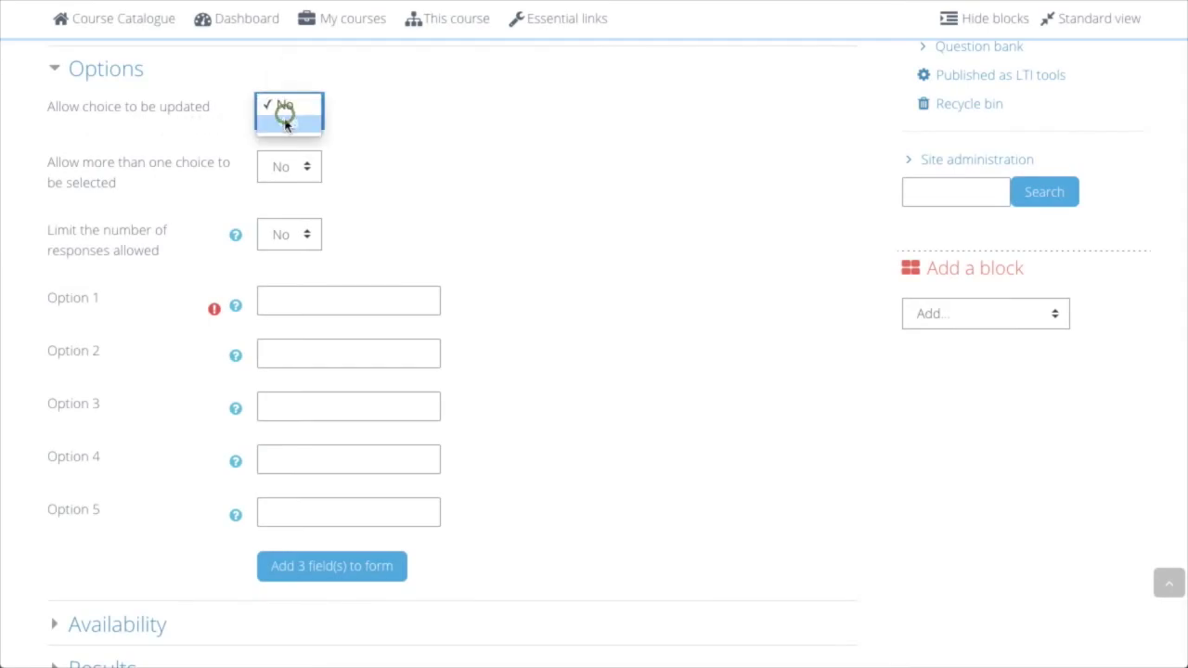
click(286, 126)
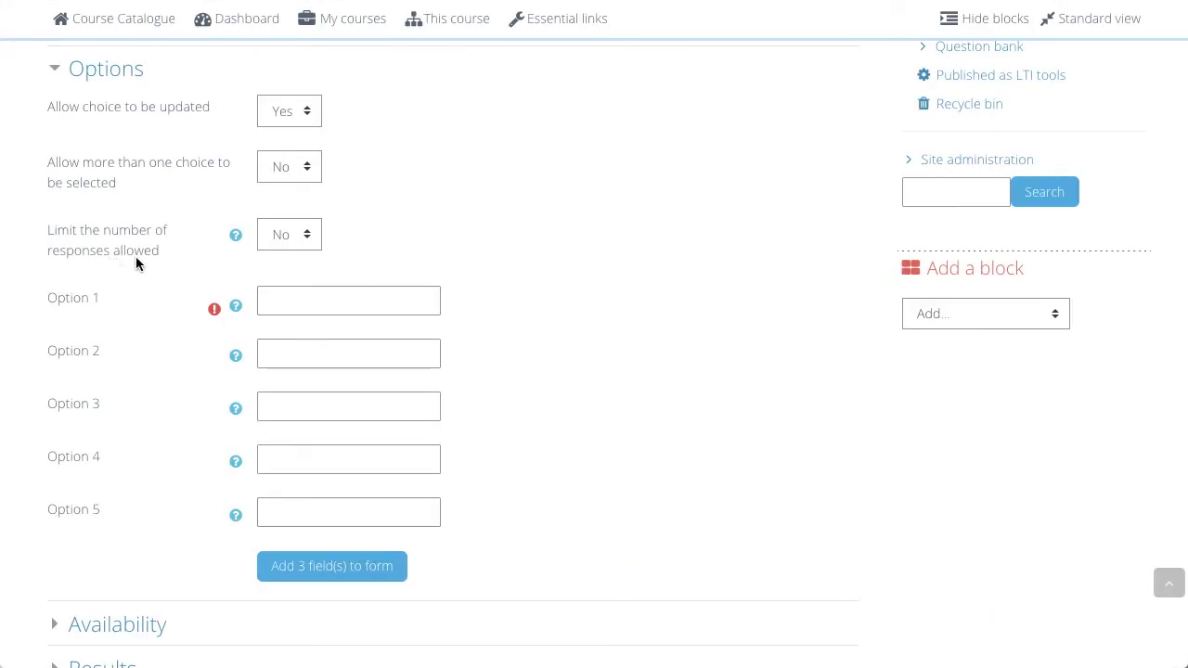
click(284, 237)
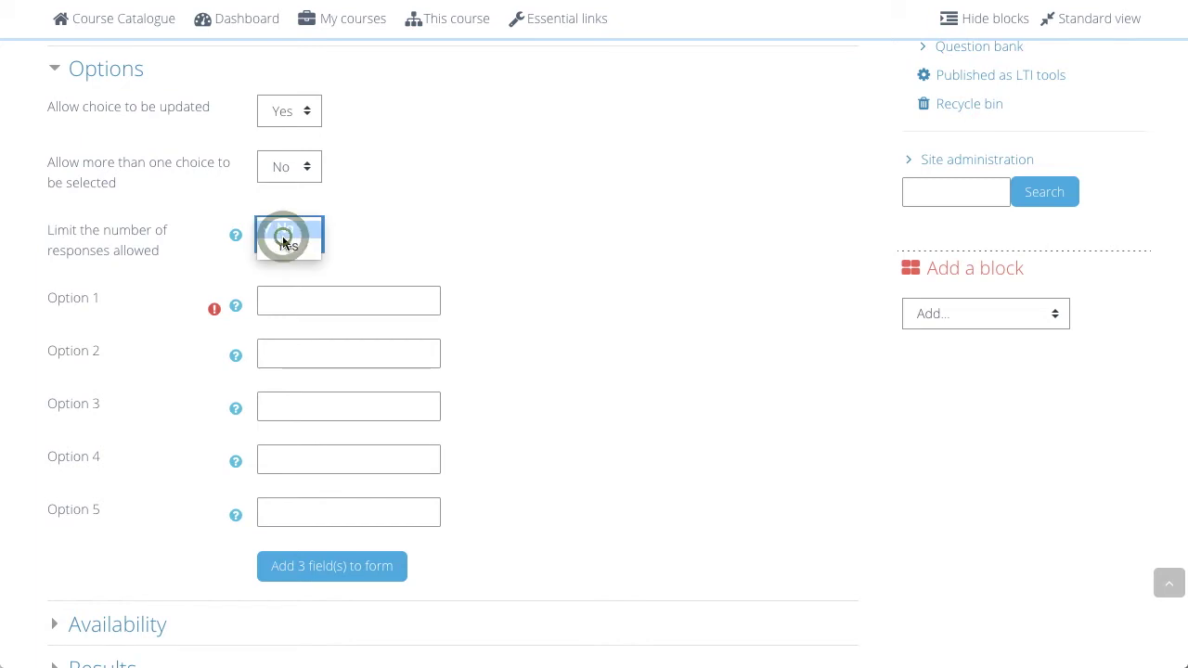
click(288, 246)
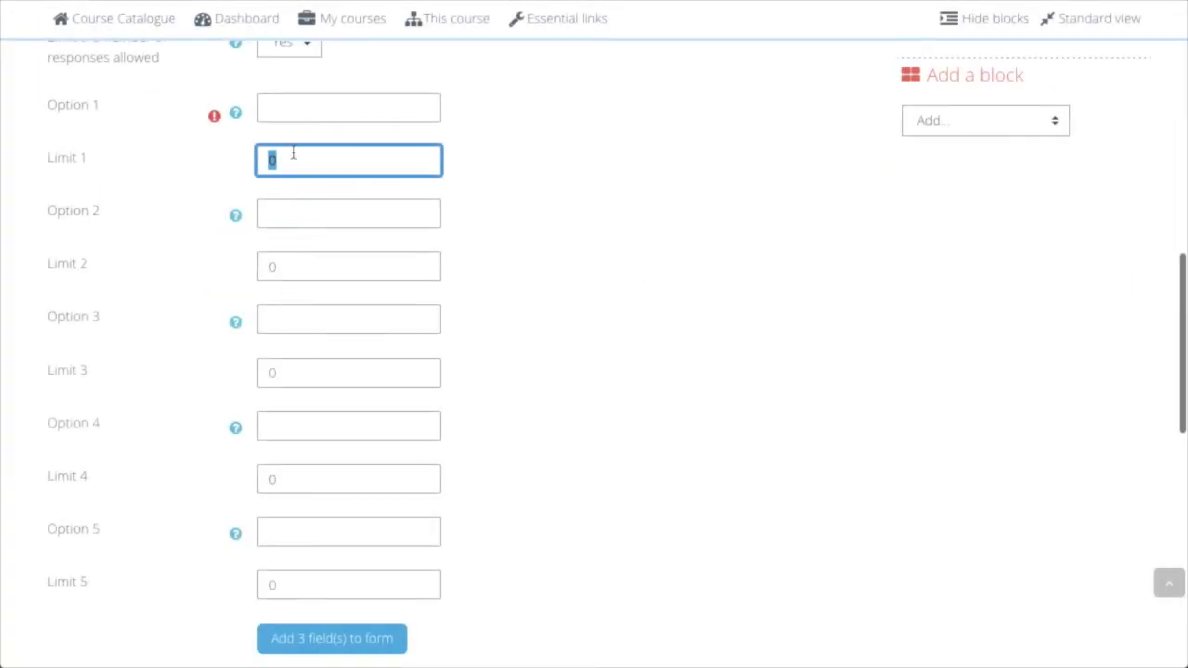
Step: Enter options Choice 1, Choice 2 and Choice x with response limits 10, 5 and 5
click(294, 111)
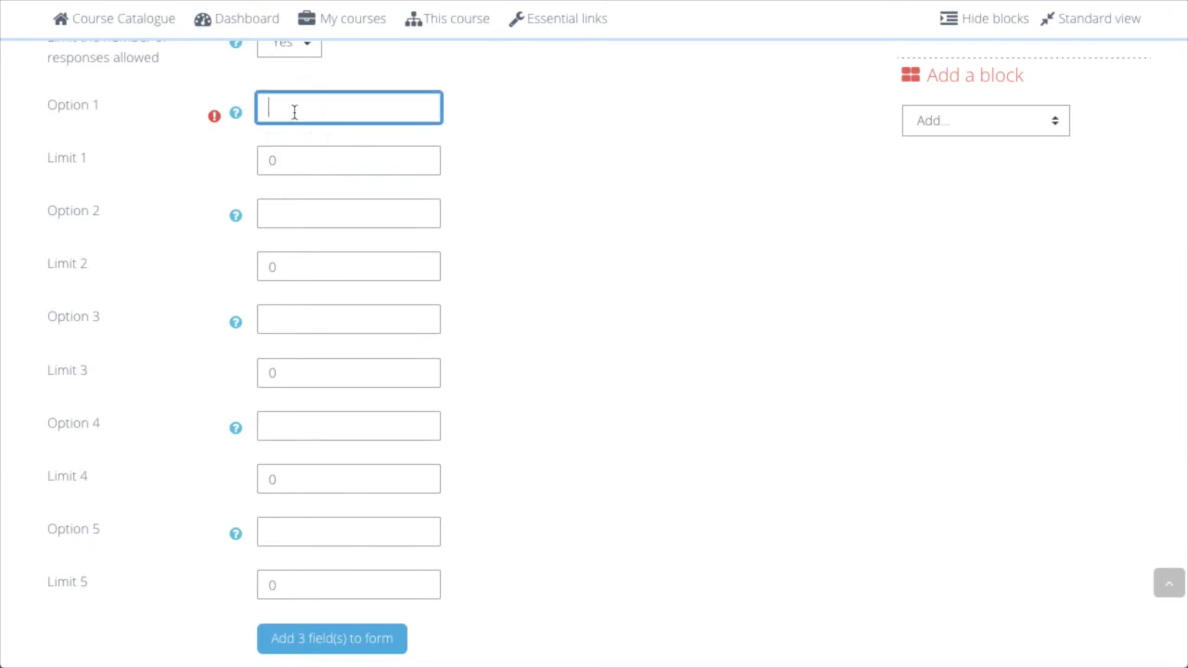
text(Choice 1)
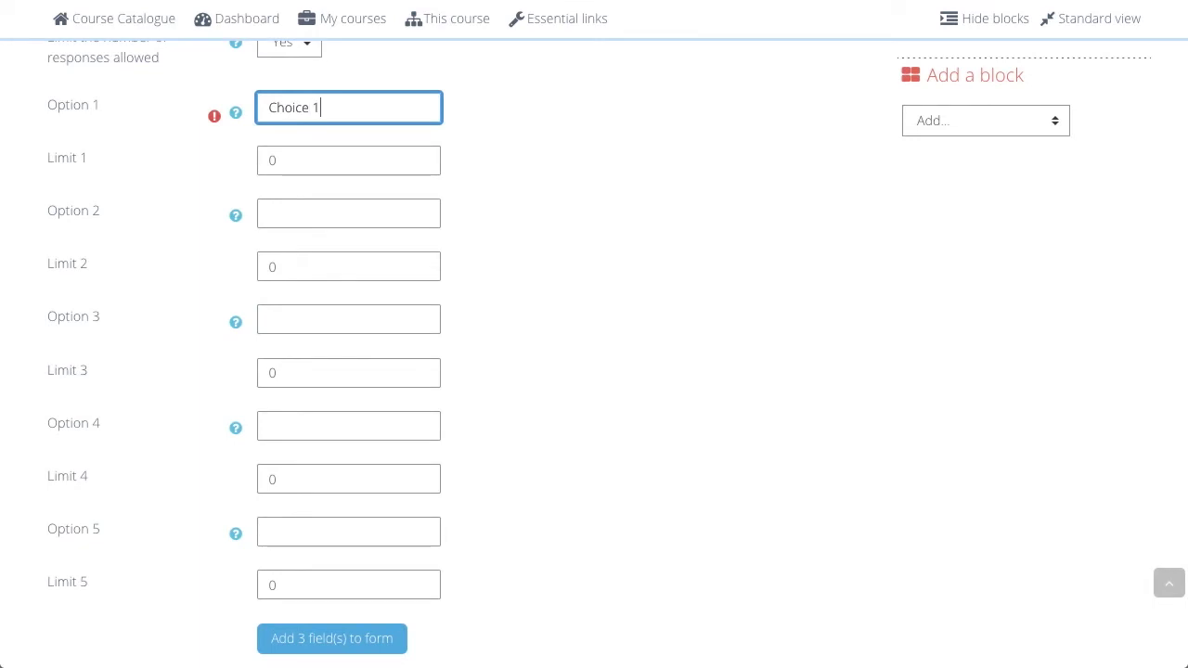
double_click(293, 160)
text(10)
click(307, 200)
text(Choice 2)
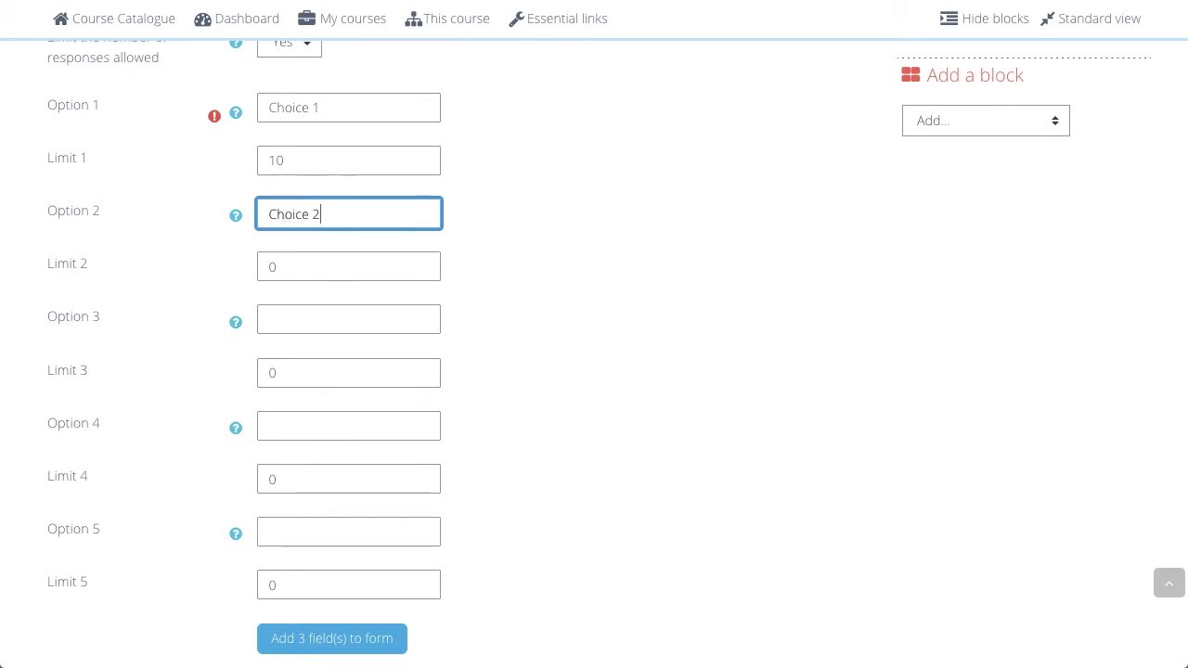
double_click(294, 268)
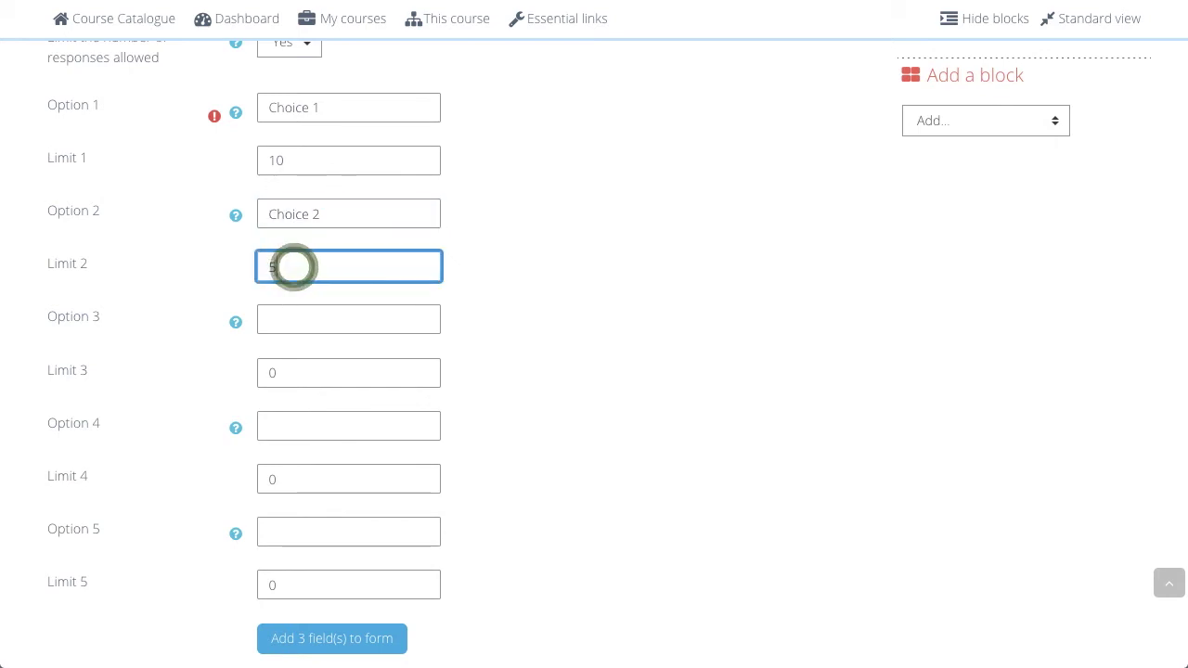
click(289, 321)
text(Choice x)
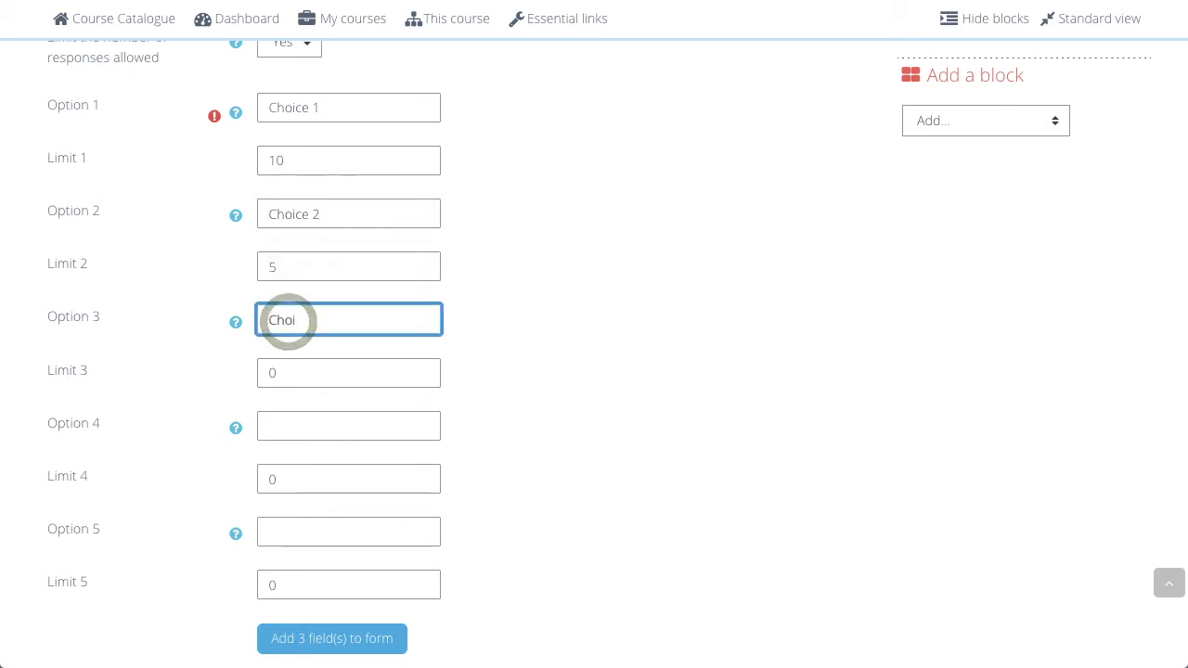
double_click(301, 371)
scroll(297, 369, down, 1)
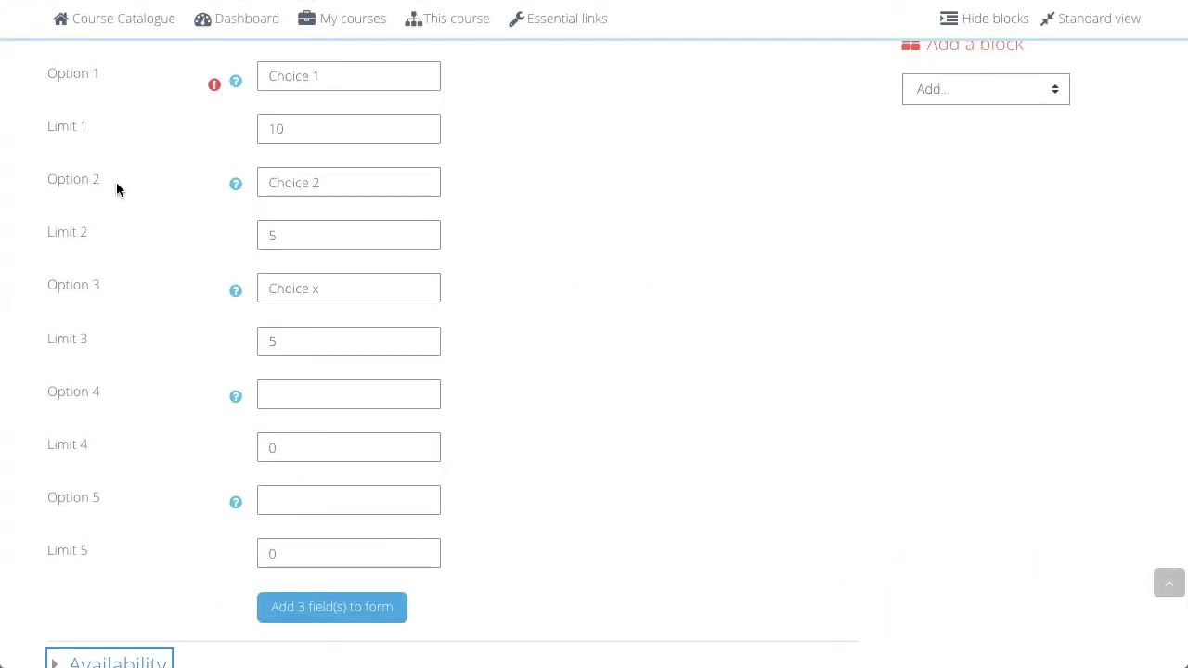
scroll(116, 189, down, 4)
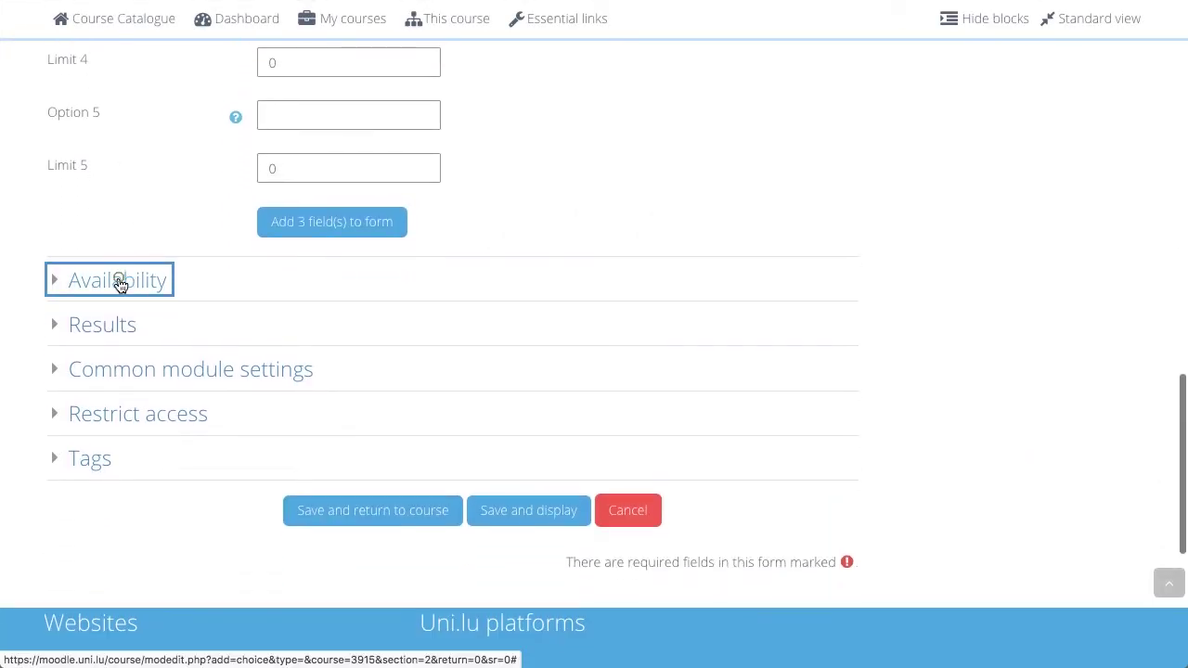
Step: Enable both availability dates and set responses to open 14 September 2021, 00:00
click(118, 280)
scroll(118, 277, down, 1)
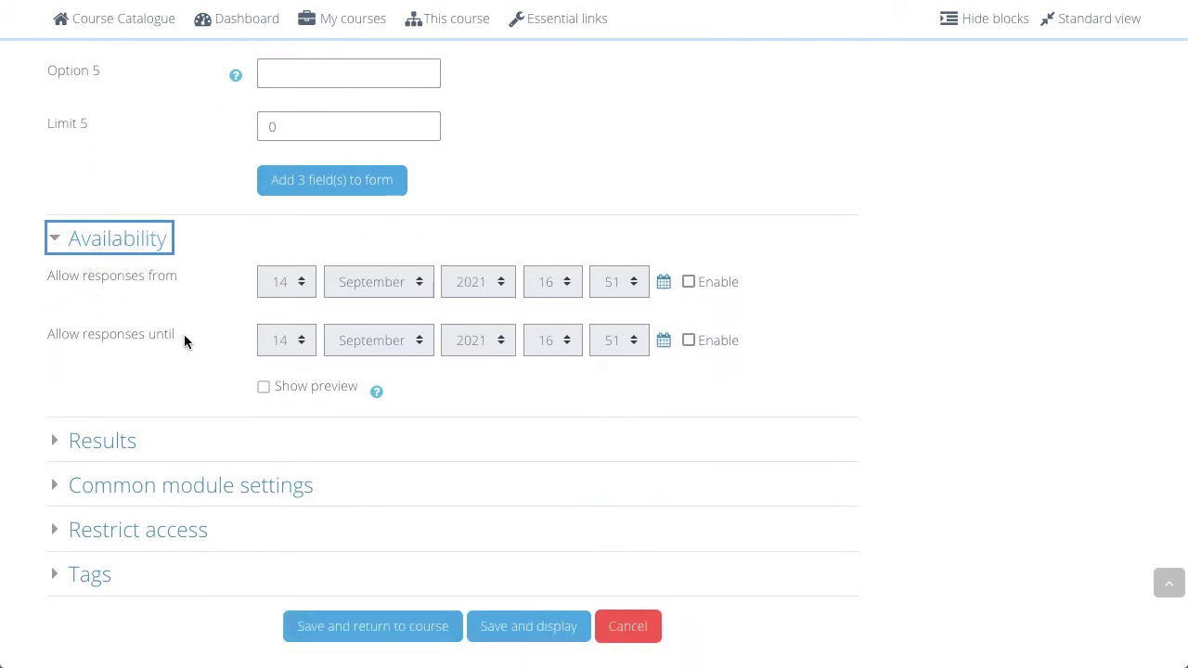
click(688, 281)
click(689, 340)
click(285, 283)
click(295, 349)
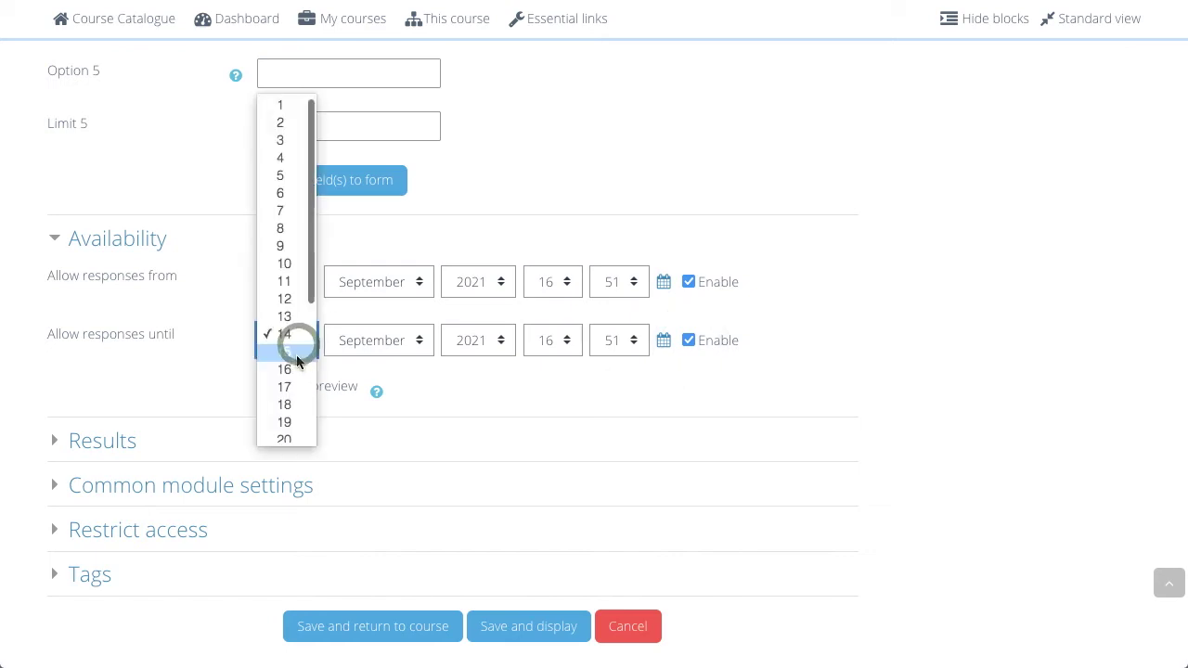
click(474, 236)
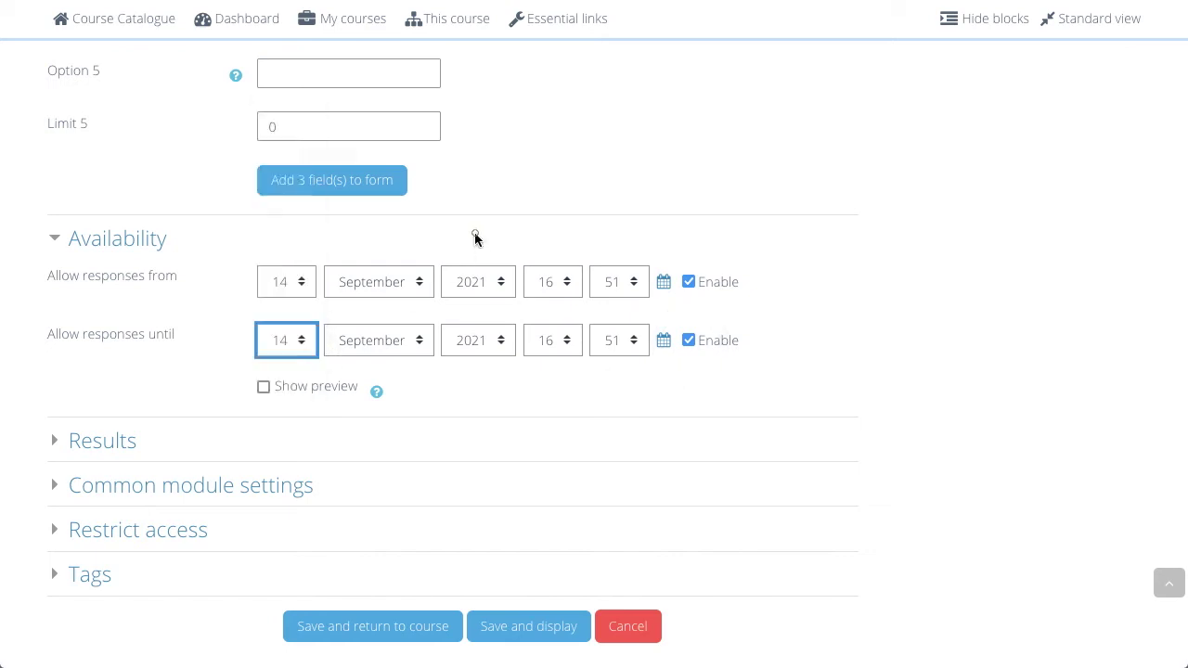
click(571, 288)
click(561, 304)
click(629, 274)
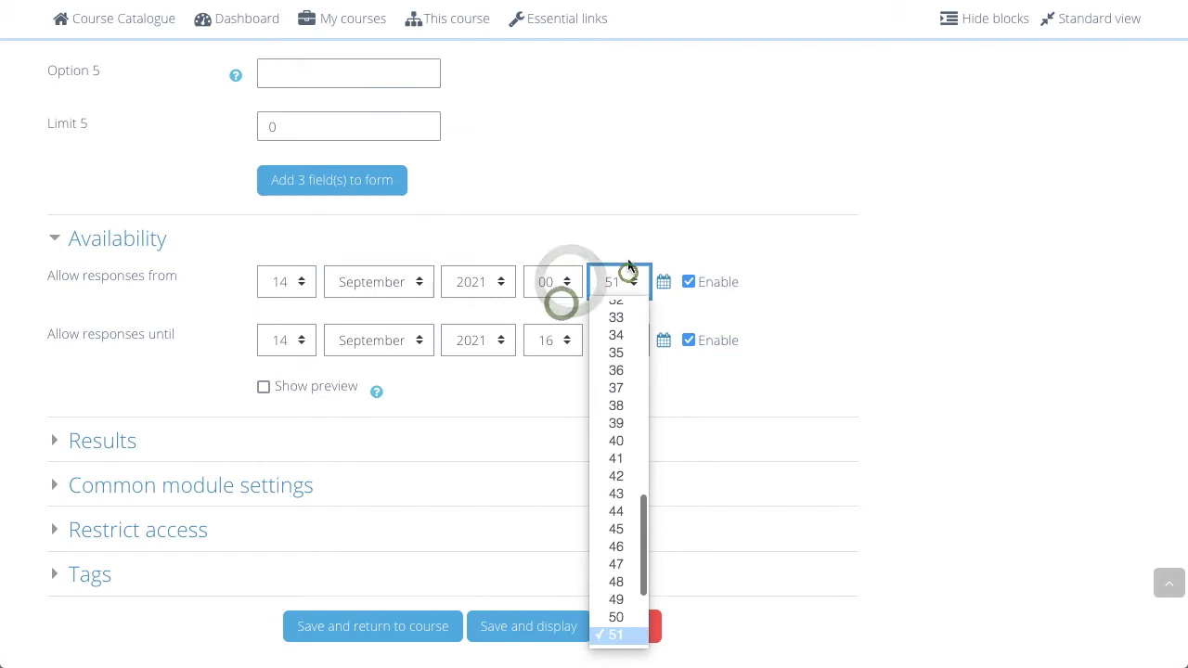
scroll(619, 334, up, 5)
click(621, 307)
Step: Set responses to close on 3 October 2021 at 00:00
click(287, 343)
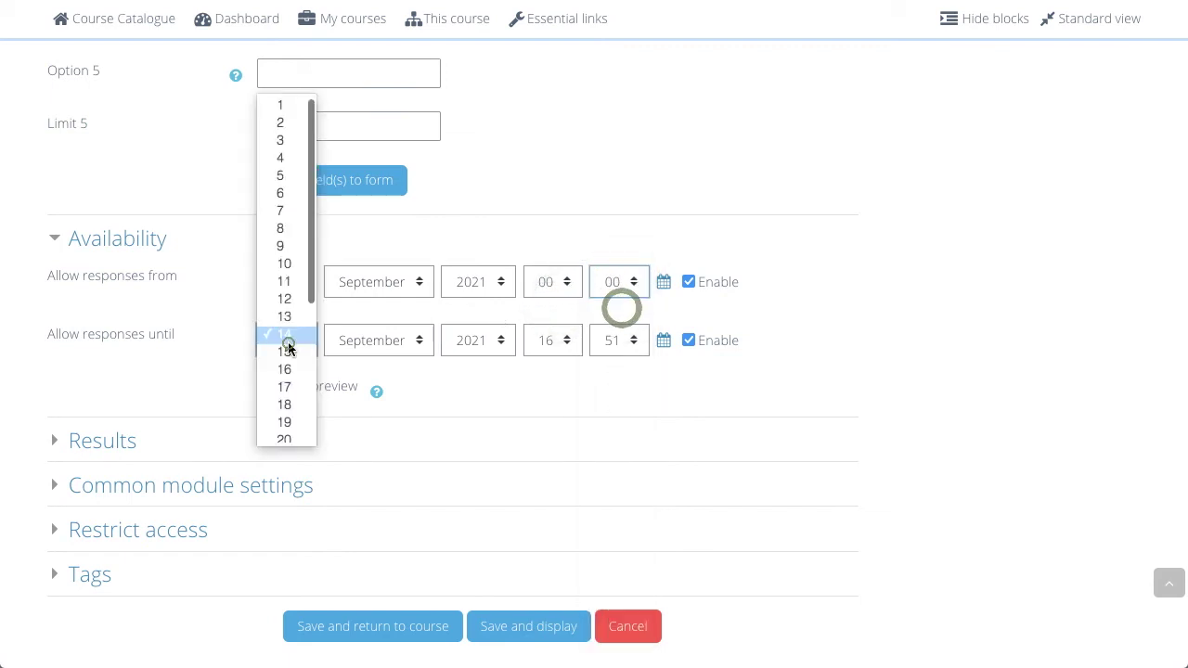
click(279, 141)
click(403, 338)
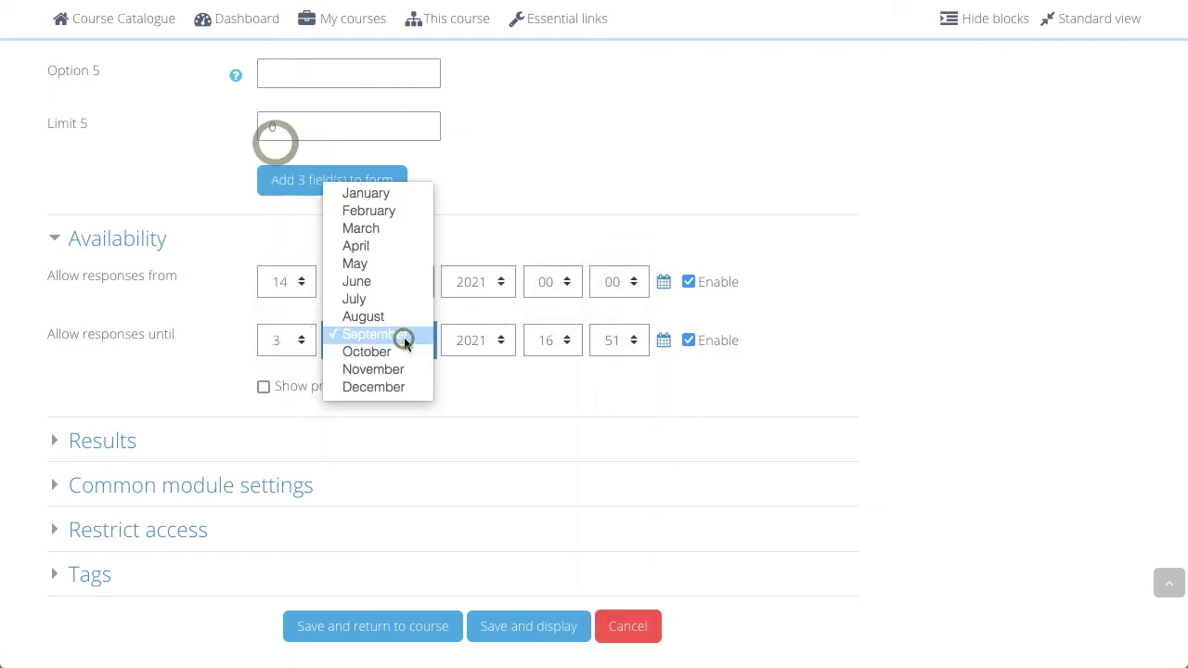
click(404, 352)
click(551, 346)
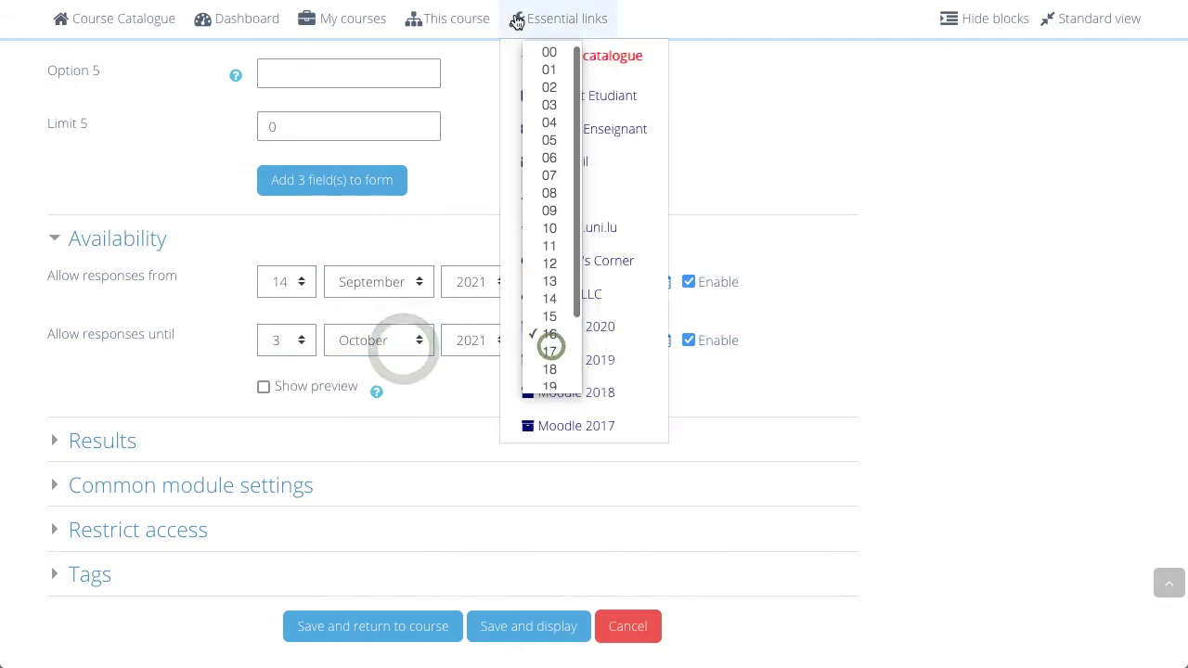
click(561, 53)
click(619, 340)
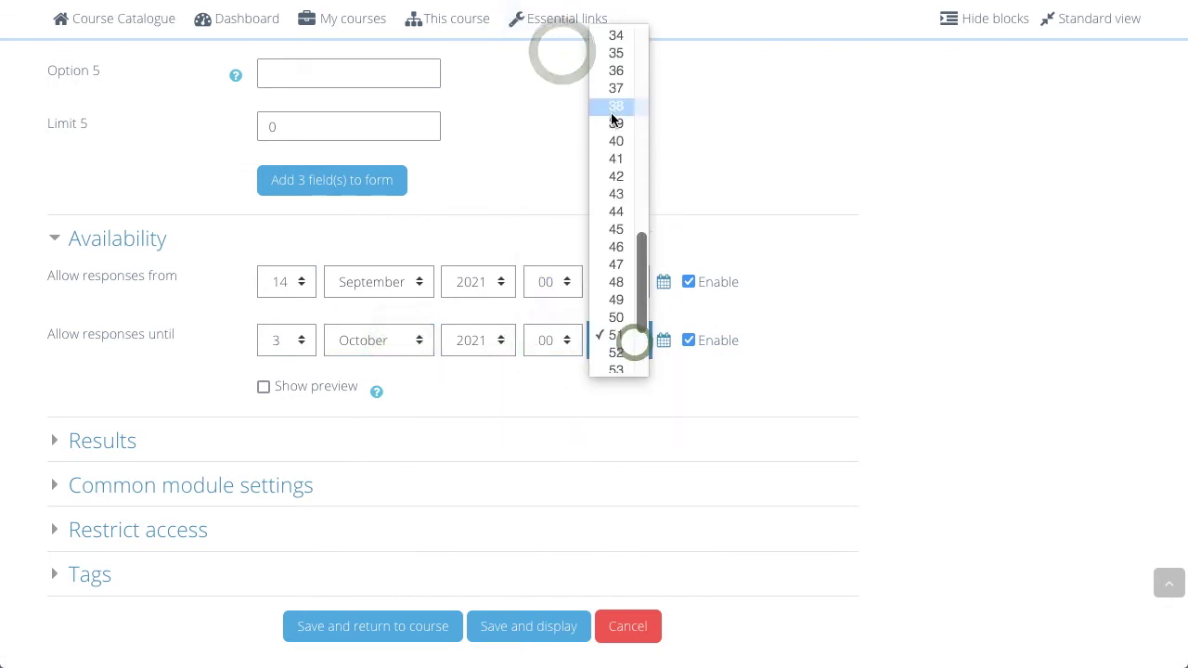
scroll(617, 93, up, 5)
click(613, 36)
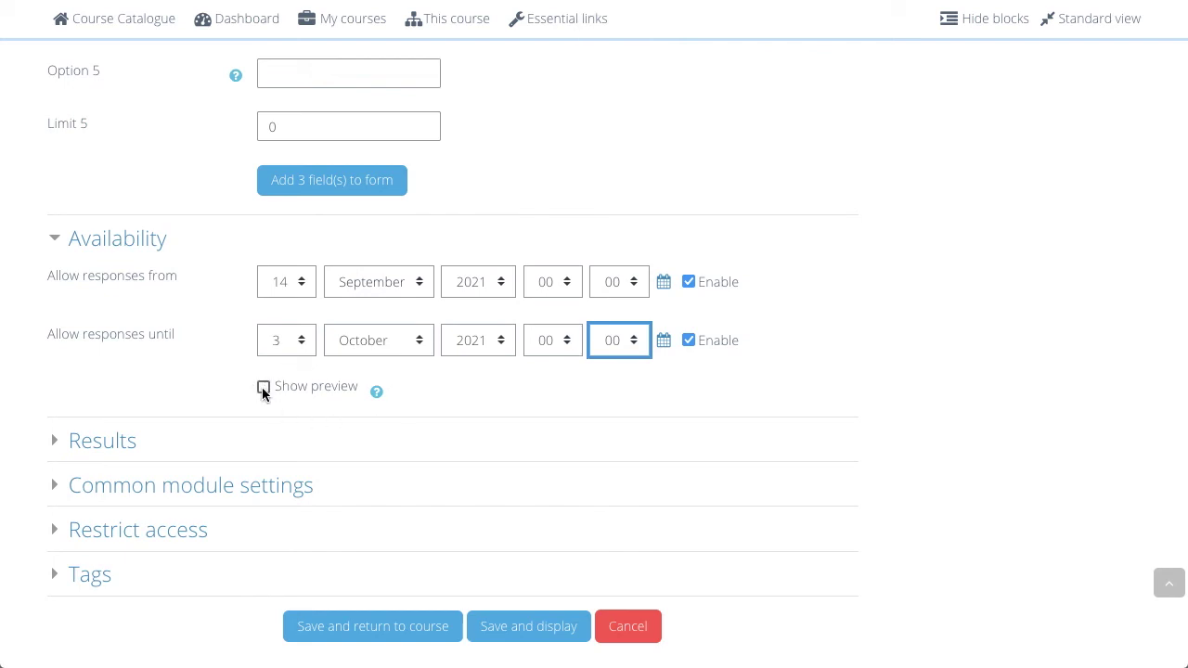
scroll(210, 387, down, 3)
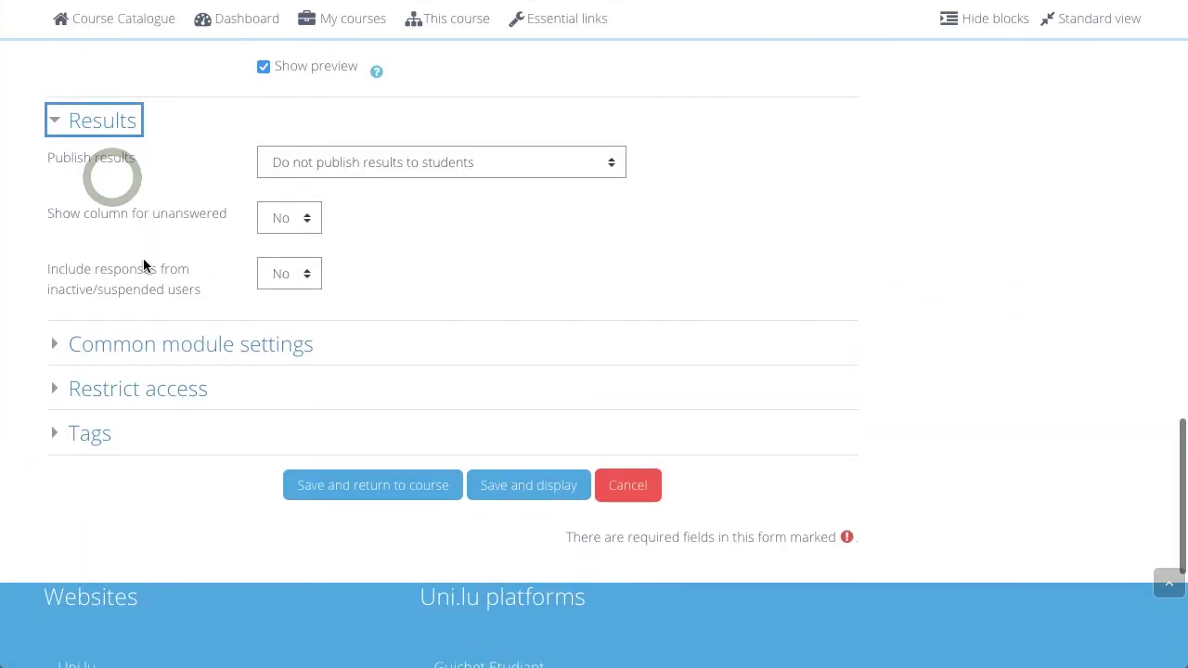
Step: Set Publish results to 'Always show results to students' and Privacy to 'Publish full results'
click(319, 162)
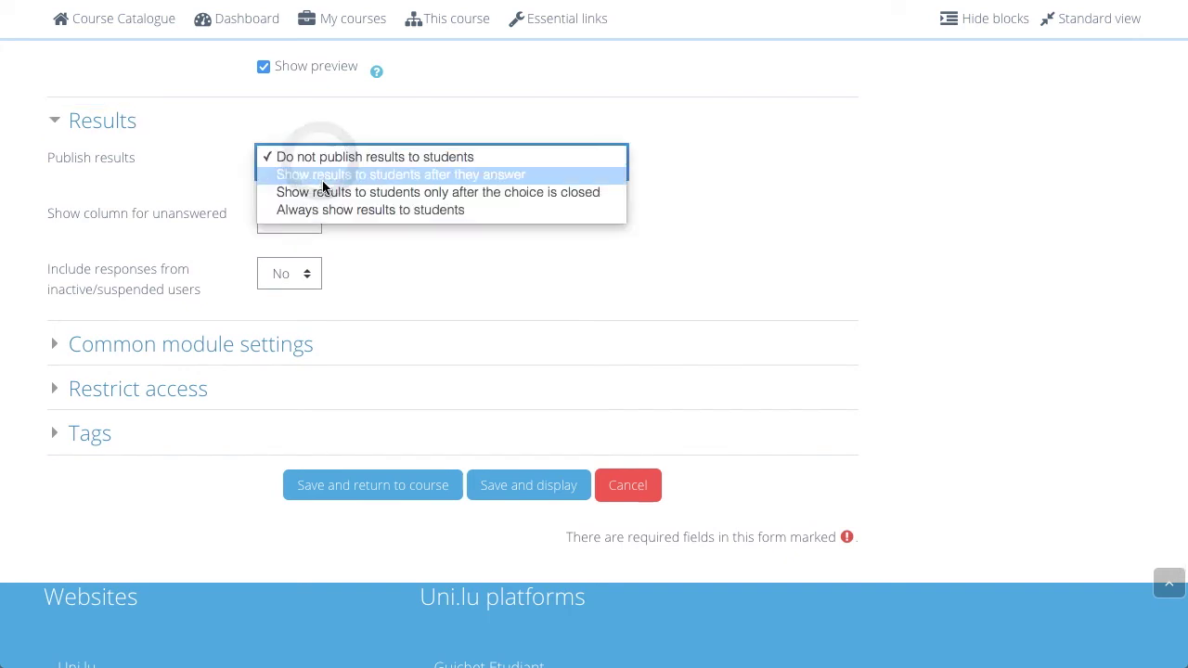
click(416, 212)
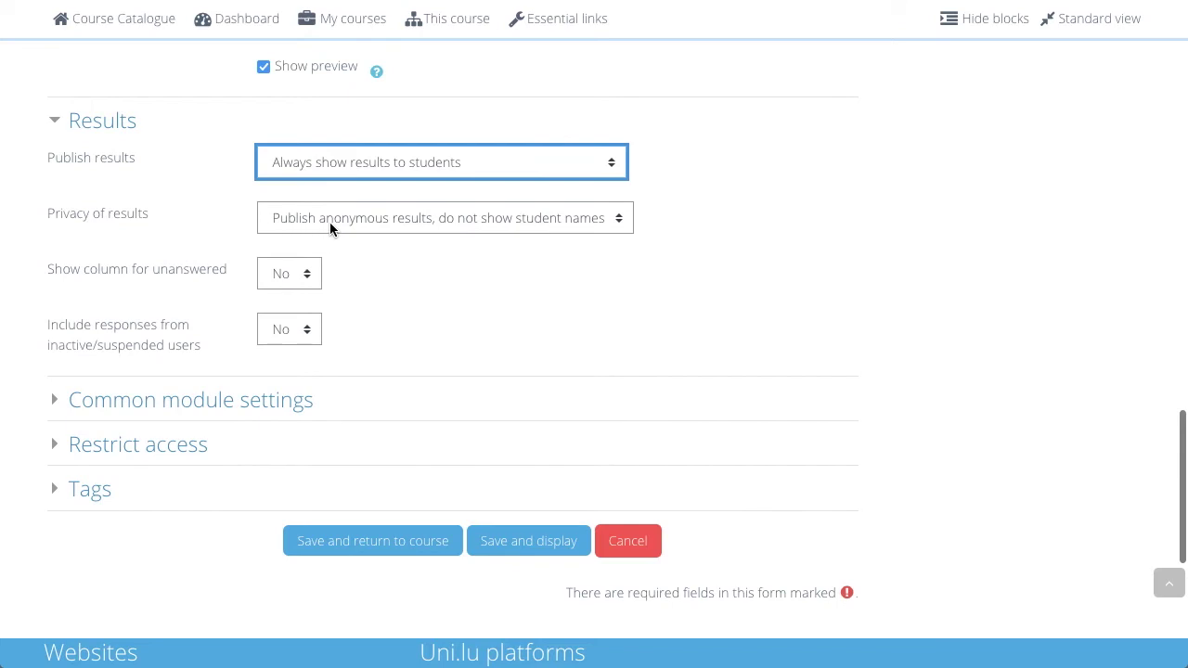
click(330, 223)
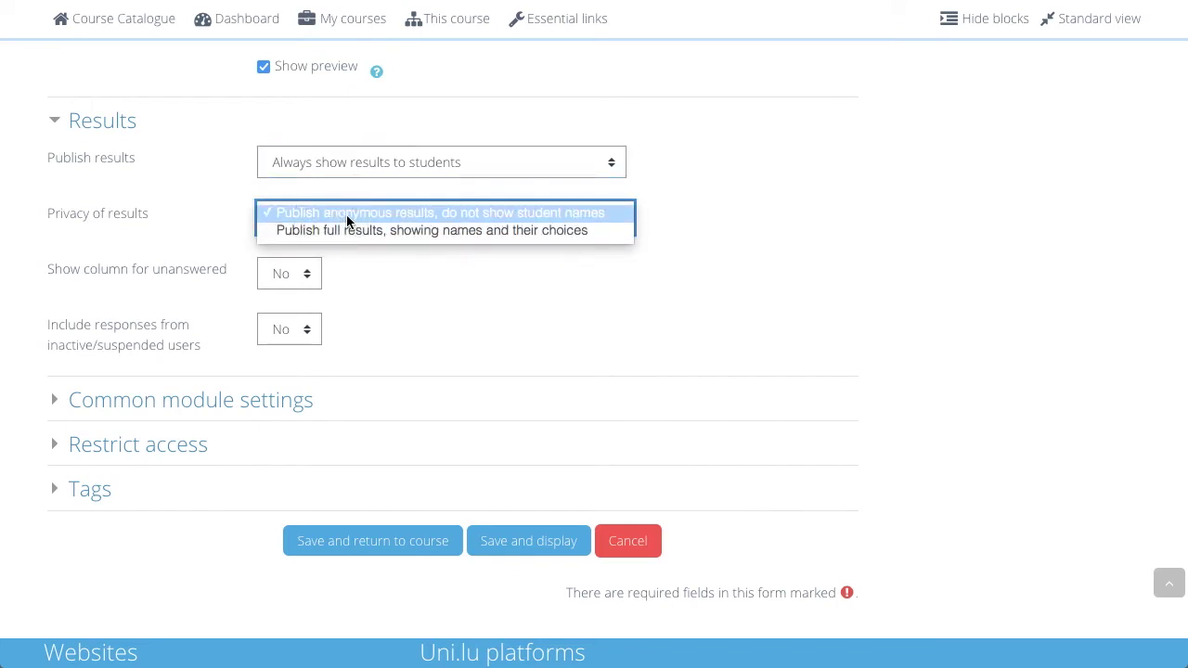
click(344, 236)
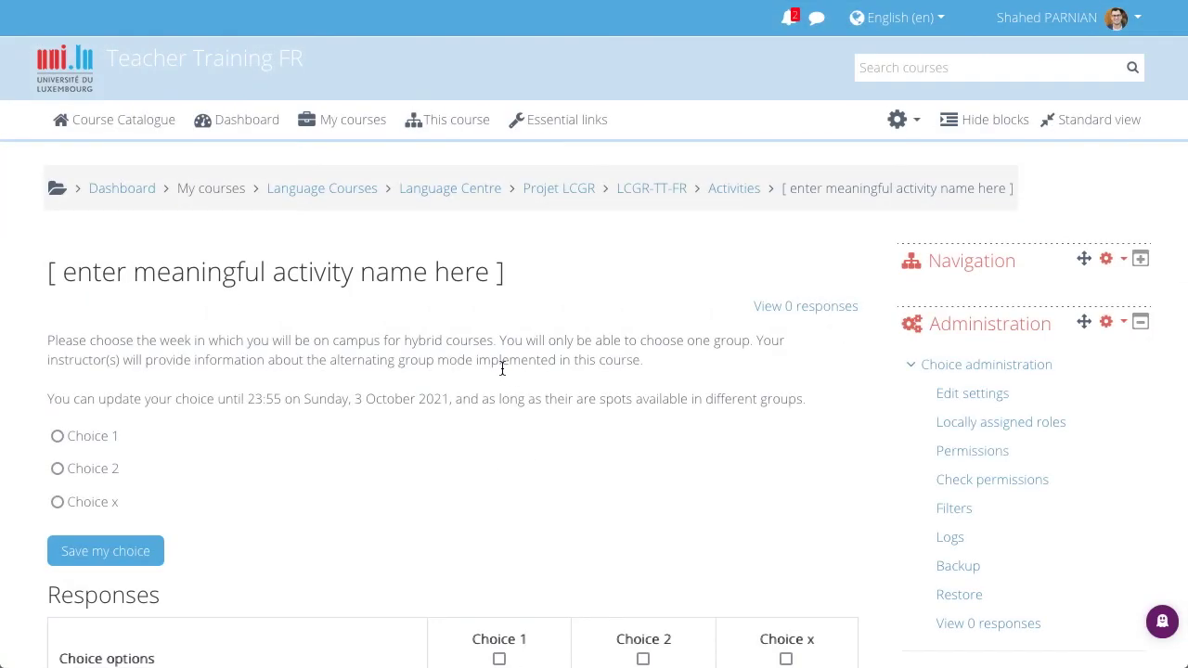
Step: Select Choice x on the saved activity and open the Responses report showing zero responses
scroll(352, 307, down, 4)
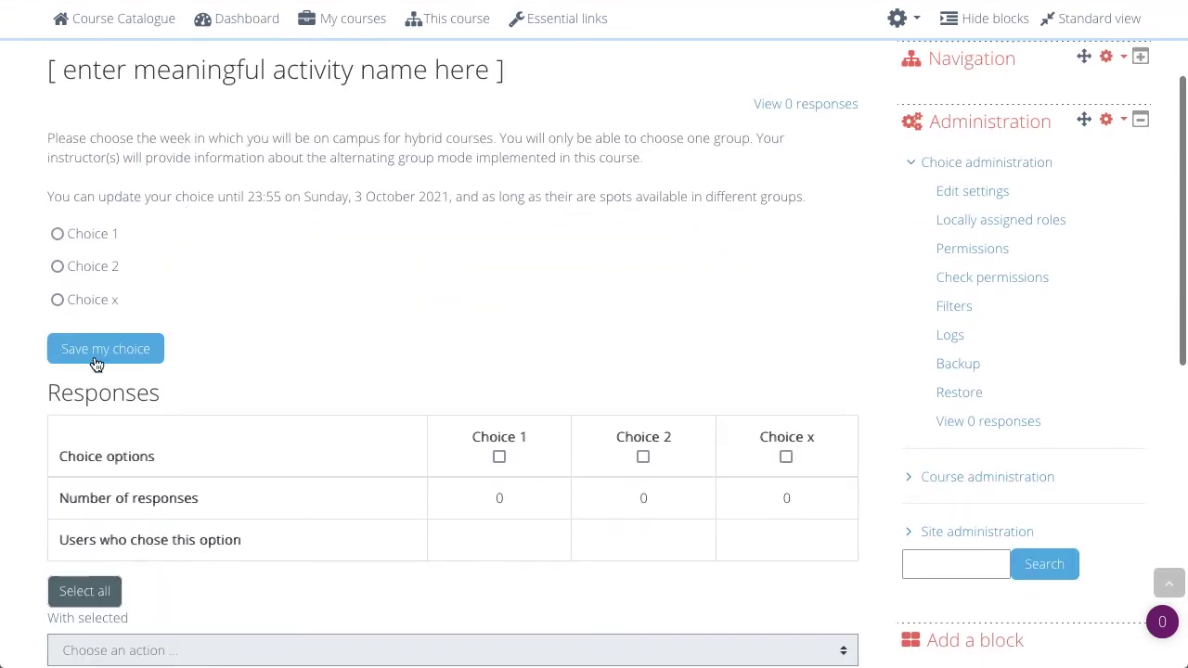
click(57, 301)
click(809, 112)
scroll(644, 294, down, 4)
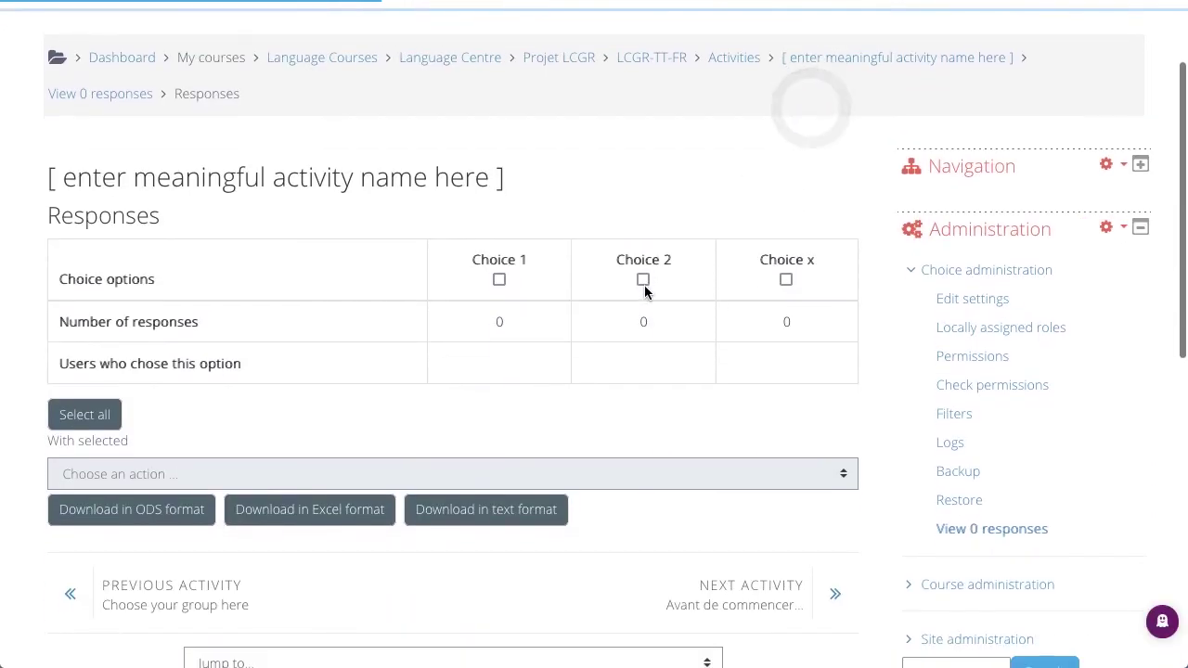